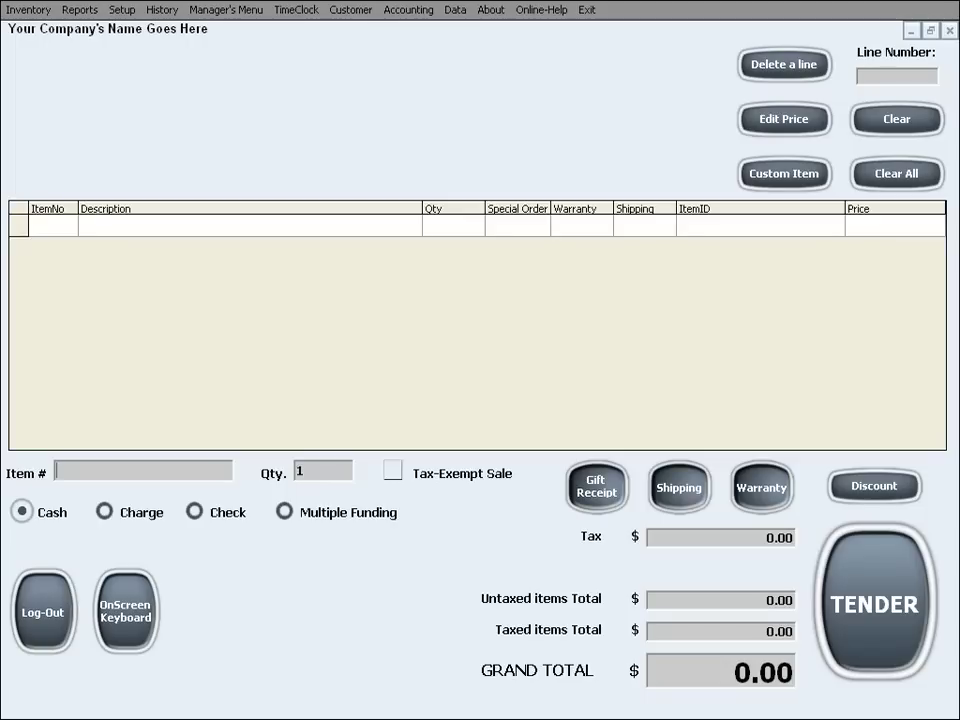
Open Setup > Main Setup and leave Customer info prompting set to Yes
{"action": "left_click", "coordinate": [121, 12]}
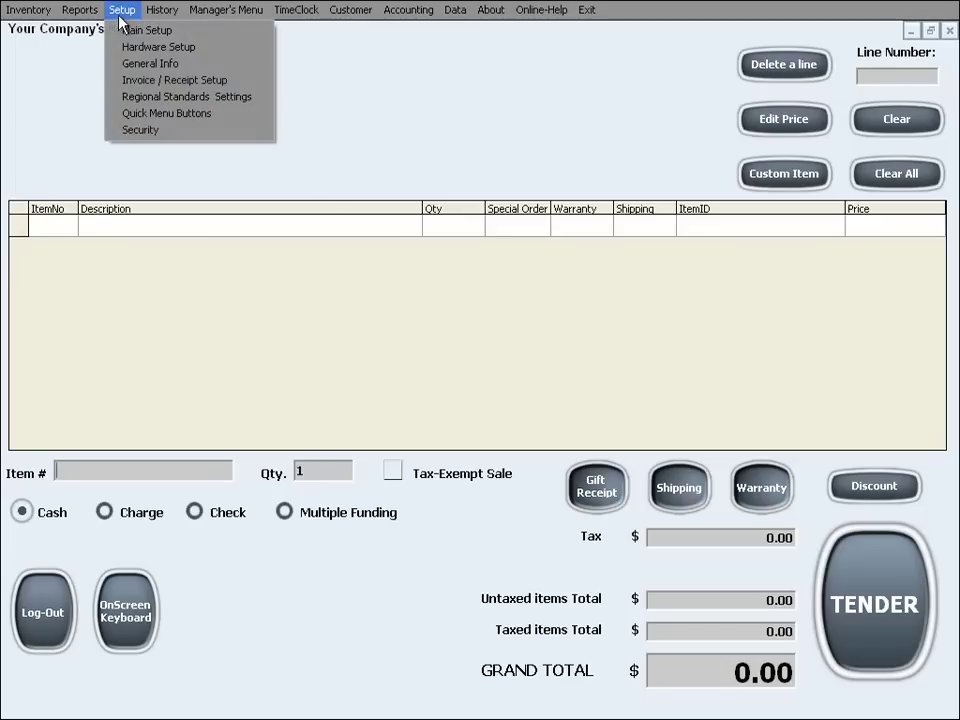
{"action": "left_click", "coordinate": [186, 32]}
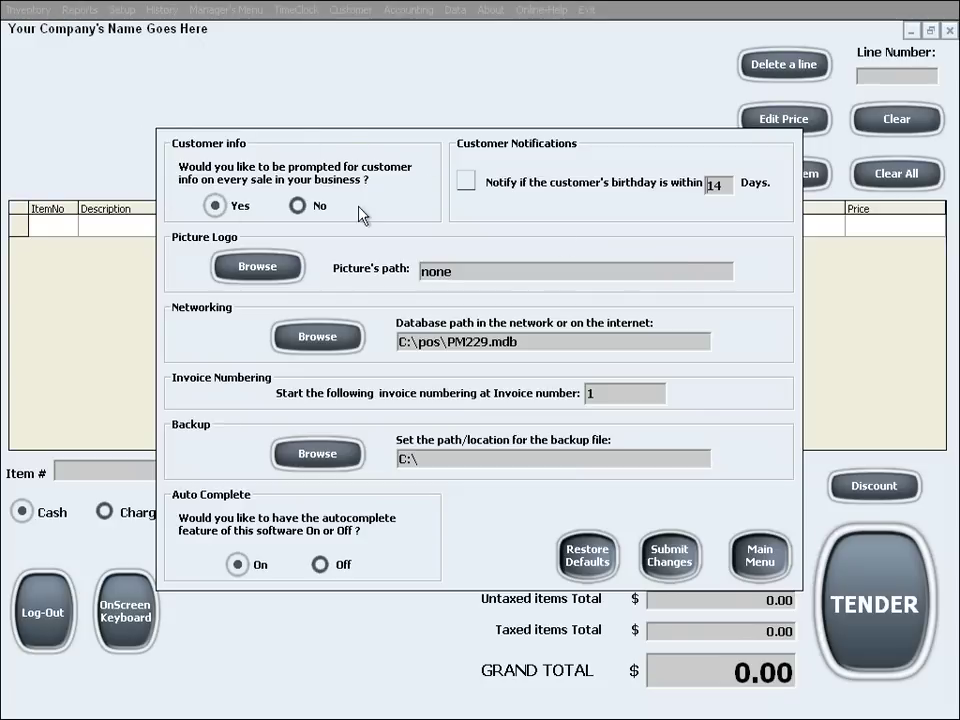
{"action": "mouse_move", "coordinate": [380, 213]}
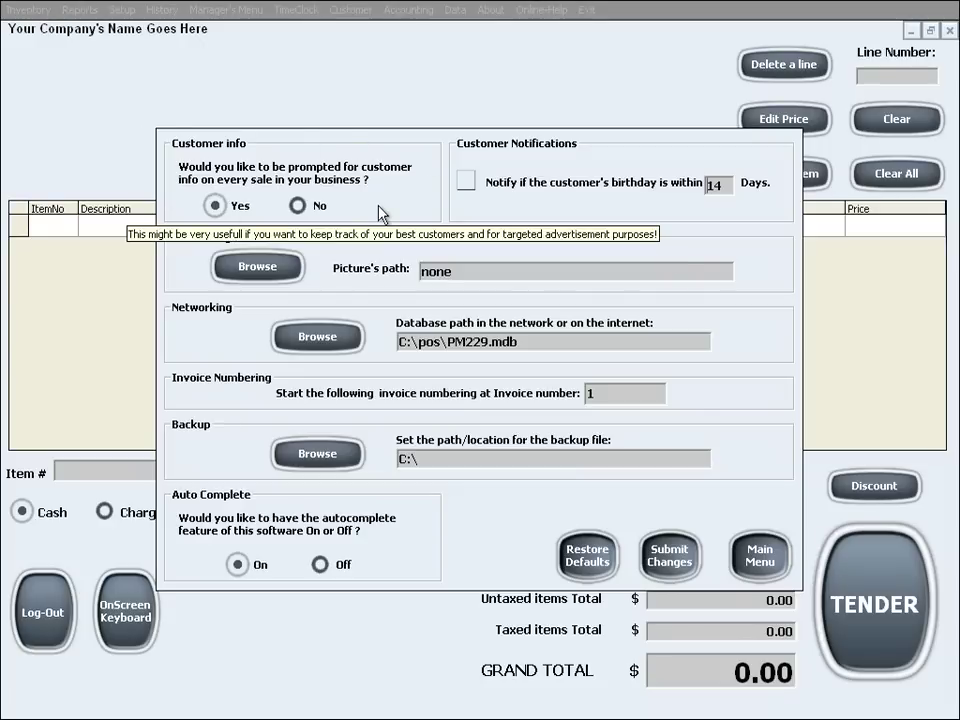
{"action": "left_click", "coordinate": [297, 206]}
{"action": "left_click", "coordinate": [216, 207]}
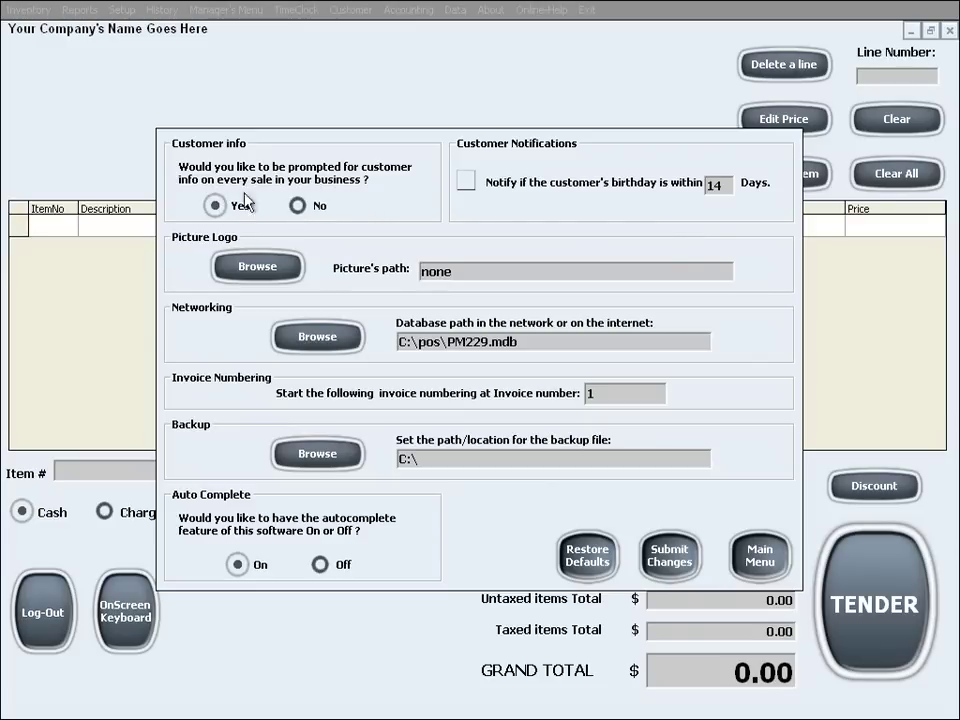
{"action": "left_click", "coordinate": [297, 206]}
{"action": "left_click", "coordinate": [220, 203]}
Enable the customer birthday notification and select its 14-day window value
{"action": "left_click", "coordinate": [466, 183]}
{"action": "left_click_drag", "start_coordinate": [736, 184], "coordinate": [618, 194]}
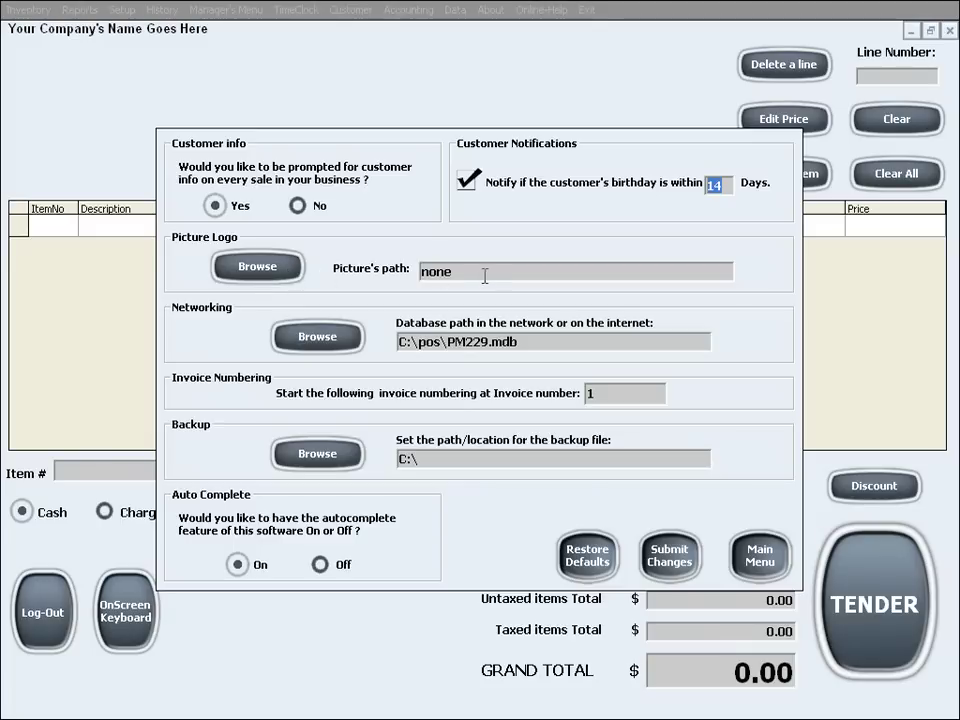
Replace the 'none' picture path with C:\PictureFolder\picture.jpg
{"action": "left_click_drag", "start_coordinate": [476, 274], "coordinate": [416, 276]}
{"action": "type", "text": "C:\\PictureFolder\\picture.jpg"}
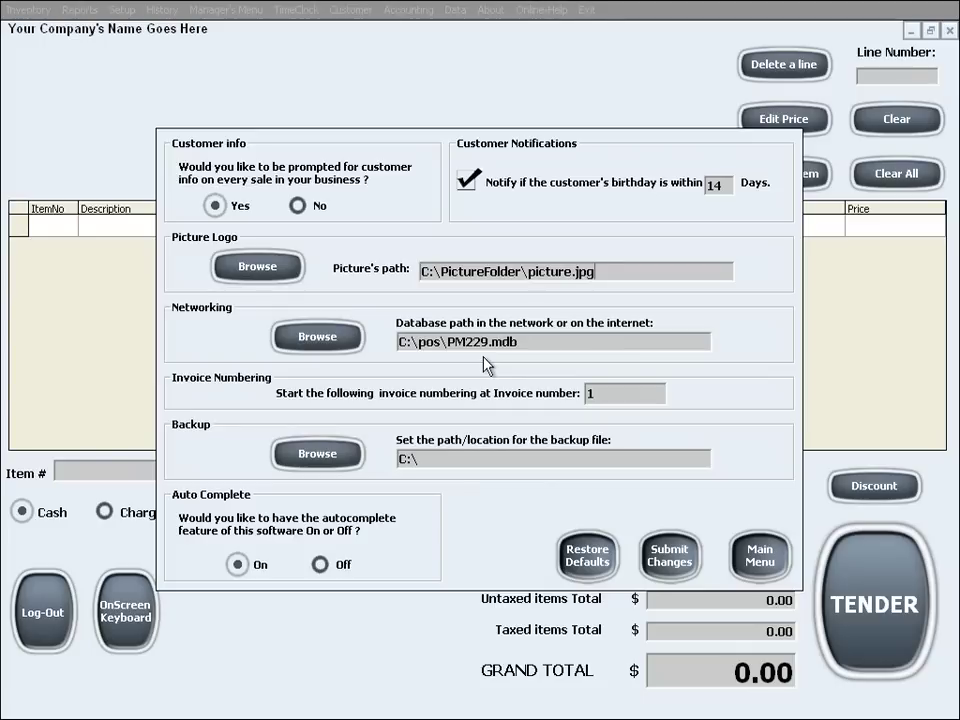
{"action": "left_click", "coordinate": [515, 342]}
{"action": "left_click_drag", "start_coordinate": [515, 342], "coordinate": [448, 342]}
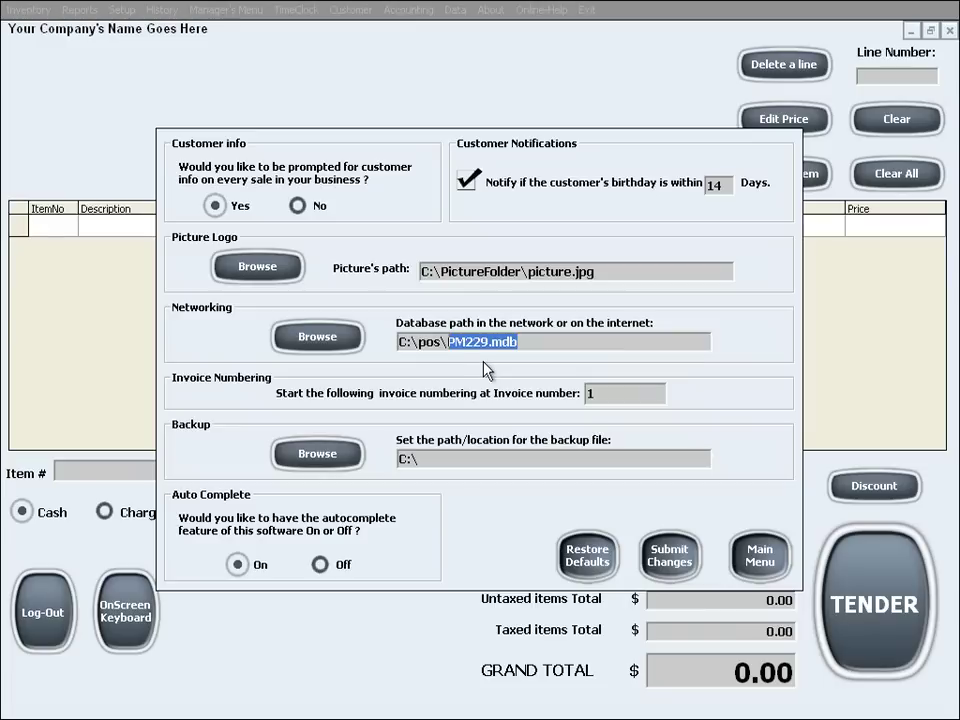
{"action": "left_click", "coordinate": [442, 345]}
{"action": "left_click_drag", "start_coordinate": [442, 345], "coordinate": [399, 343]}
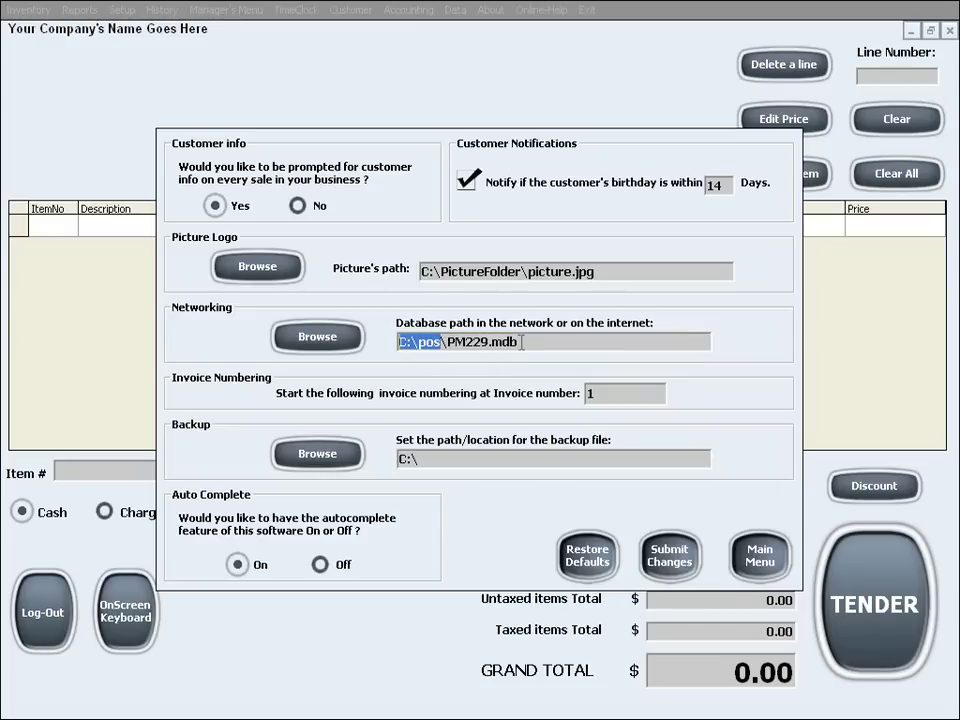
{"action": "left_click_drag", "start_coordinate": [517, 342], "coordinate": [492, 342]}
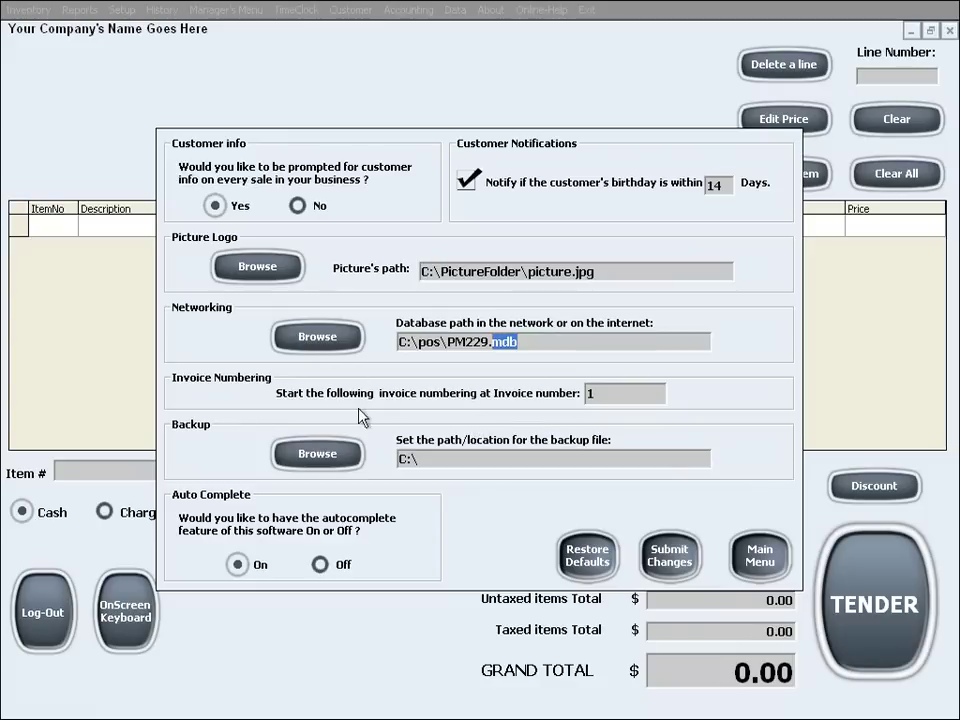
Replace the starting invoice number 1 with 1234
{"action": "left_click_drag", "start_coordinate": [632, 393], "coordinate": [589, 394]}
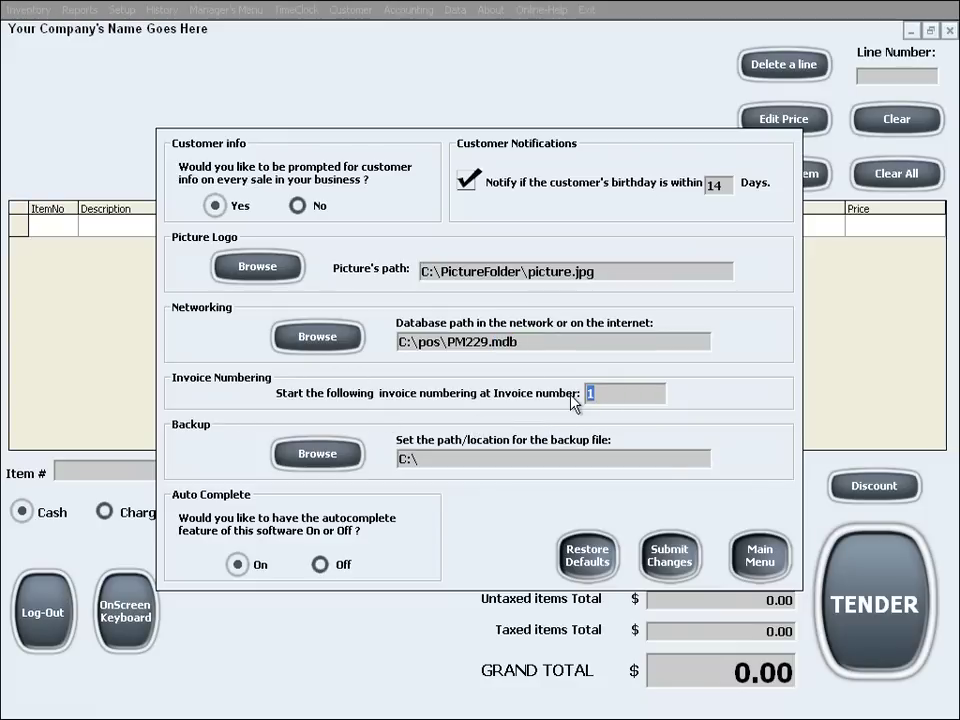
{"action": "type", "text": "1234"}
Extend the backup path from C:\ to C:\backup\
{"action": "left_click", "coordinate": [442, 460]}
{"action": "type", "text": "bac"}
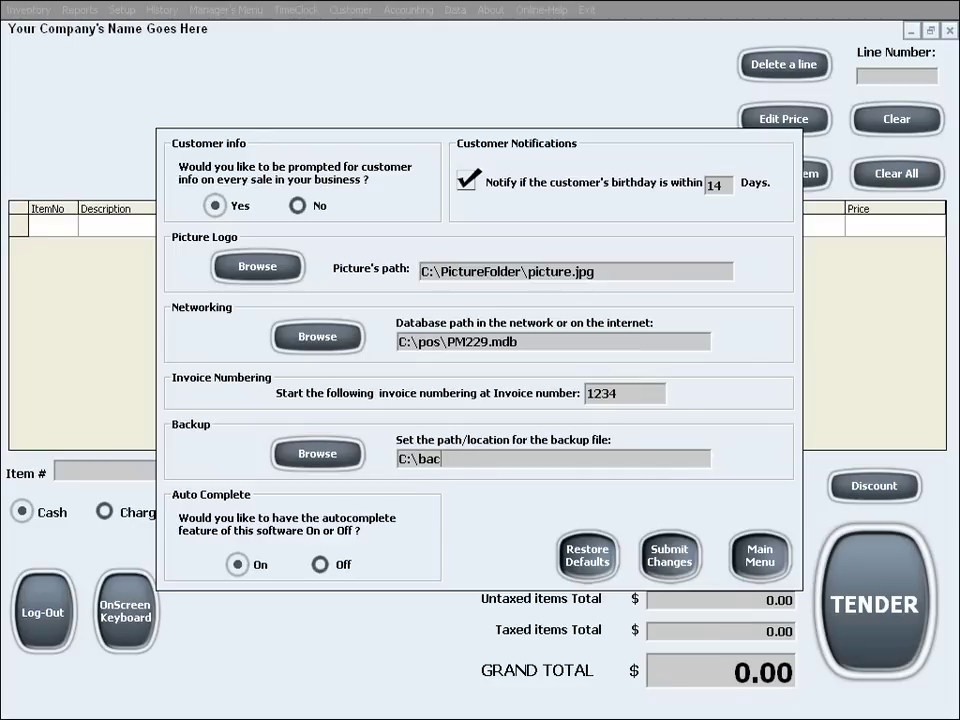
{"action": "type", "text": "kup\\"}
{"action": "left_click", "coordinate": [318, 566]}
{"action": "left_click", "coordinate": [237, 566]}
{"action": "left_click", "coordinate": [320, 567]}
{"action": "left_click", "coordinate": [237, 566]}
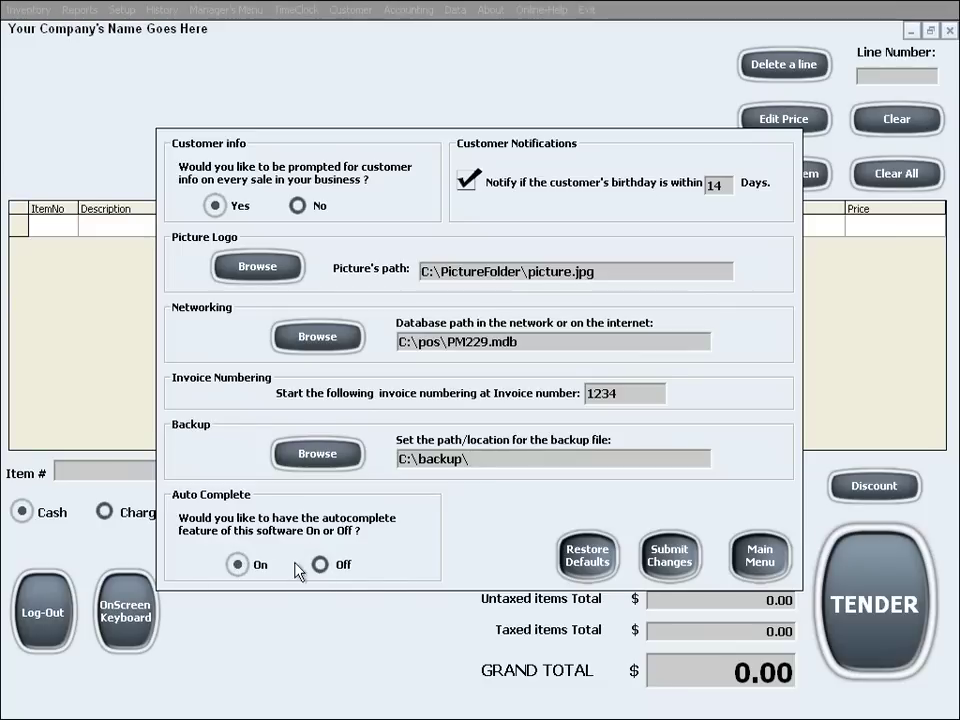